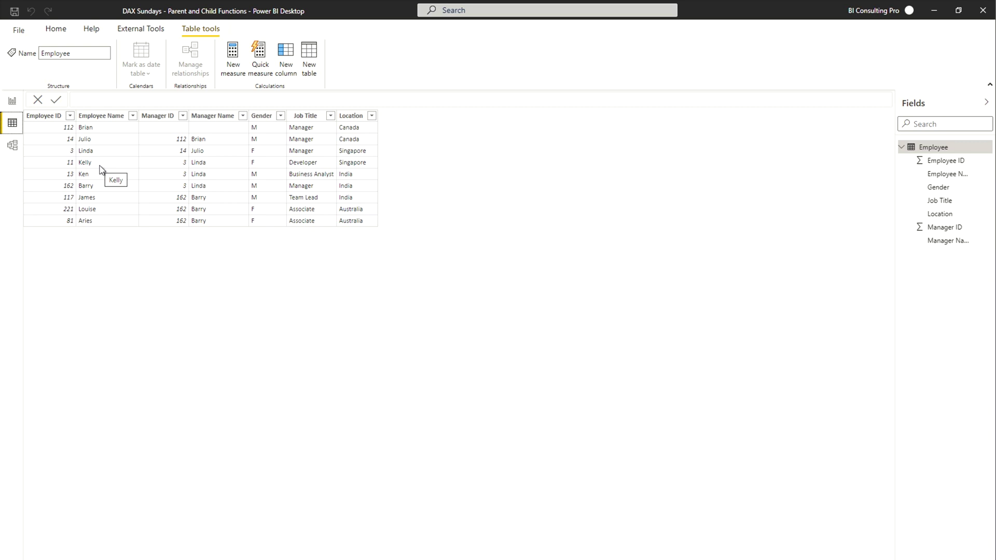
- Add a calculated column to the Employee table: Path Func = PATH(Employee[Employee ID],Employee[Manager ID])
click(289, 57)
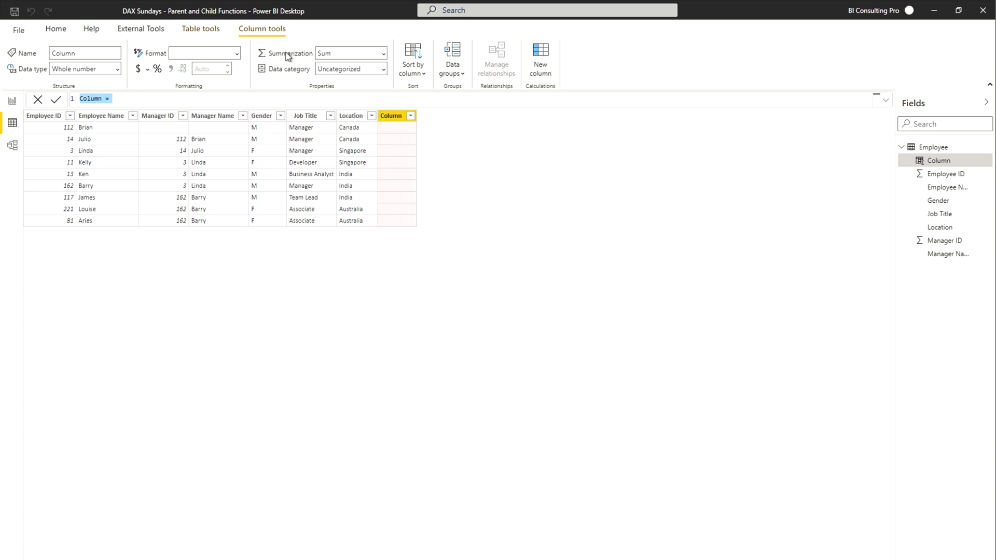
text(Path Func = PATH)
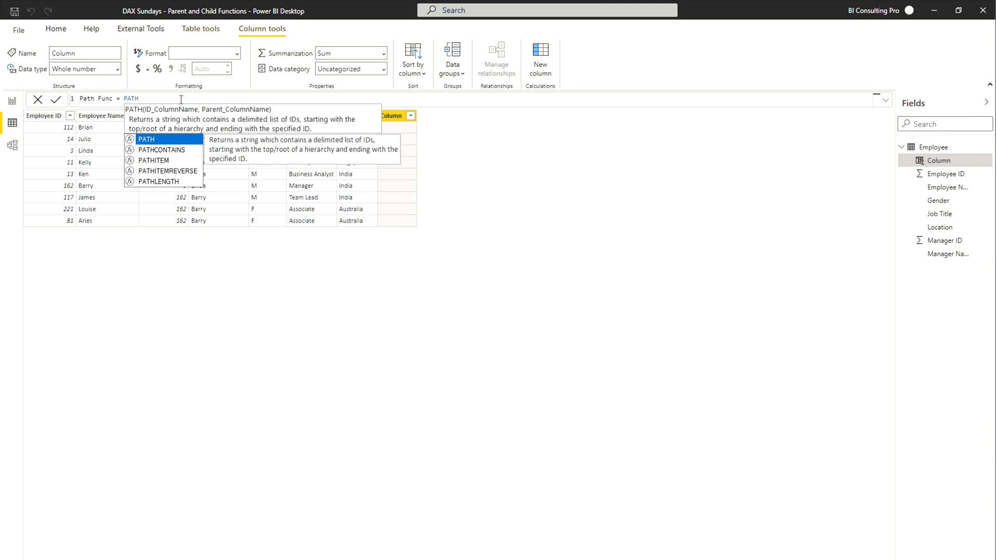
text(()
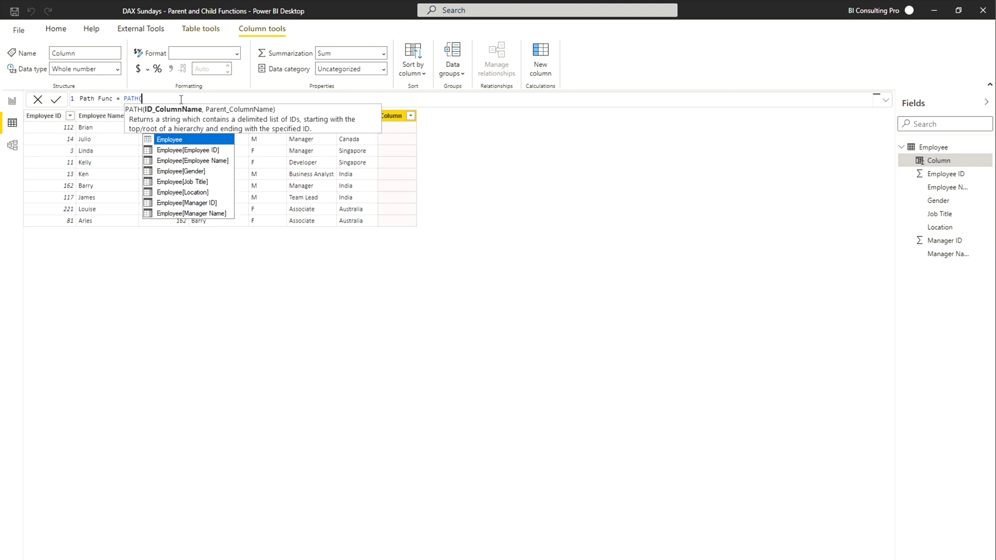
double_click(198, 150)
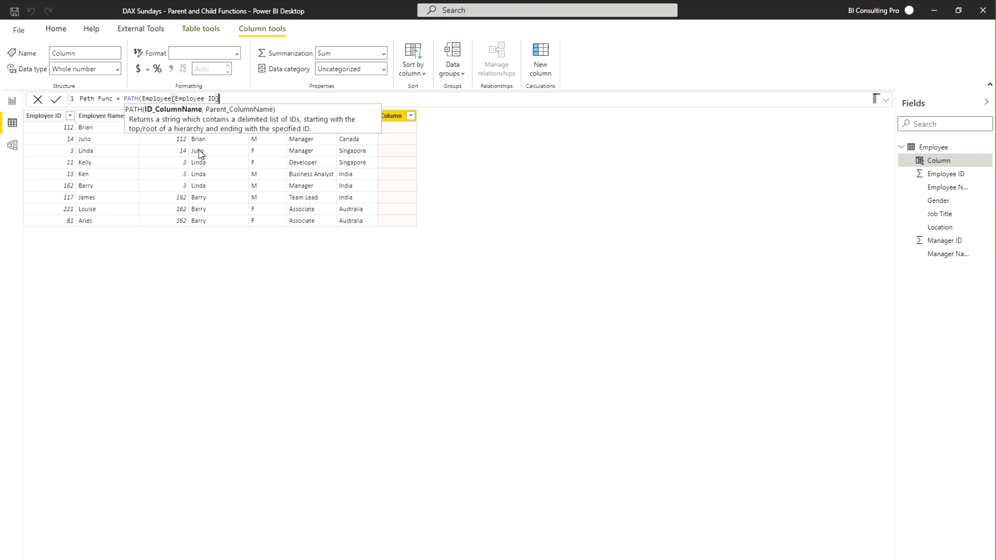
text(,)
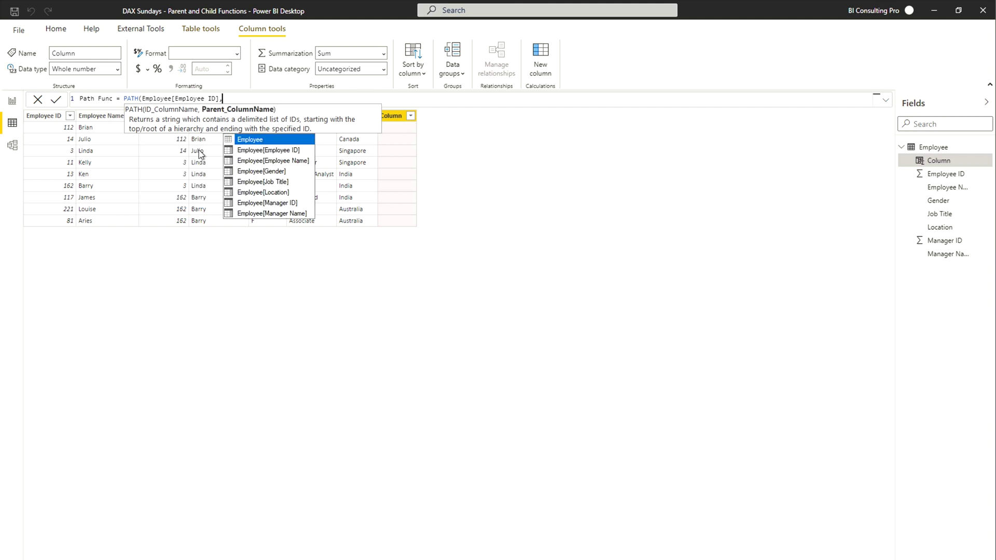
double_click(263, 203)
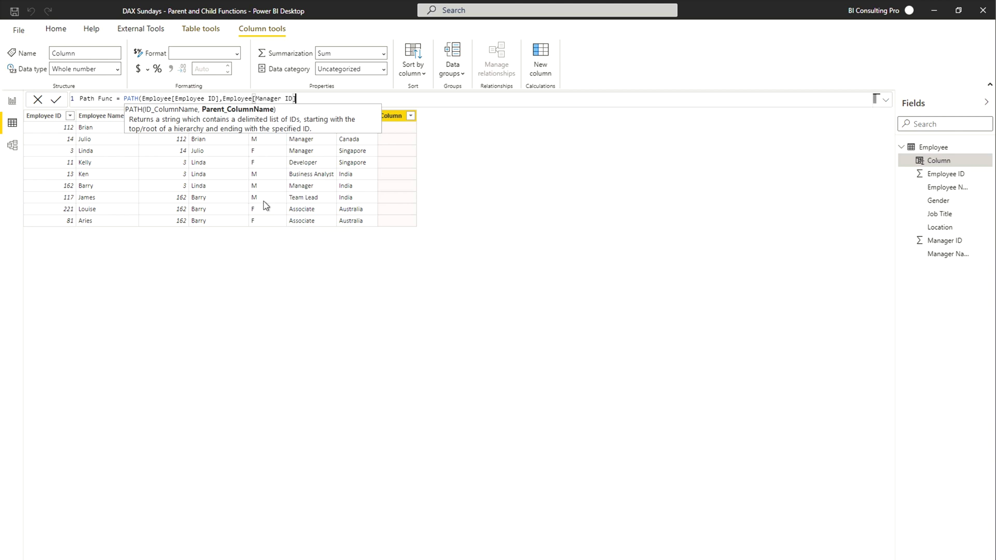
text())
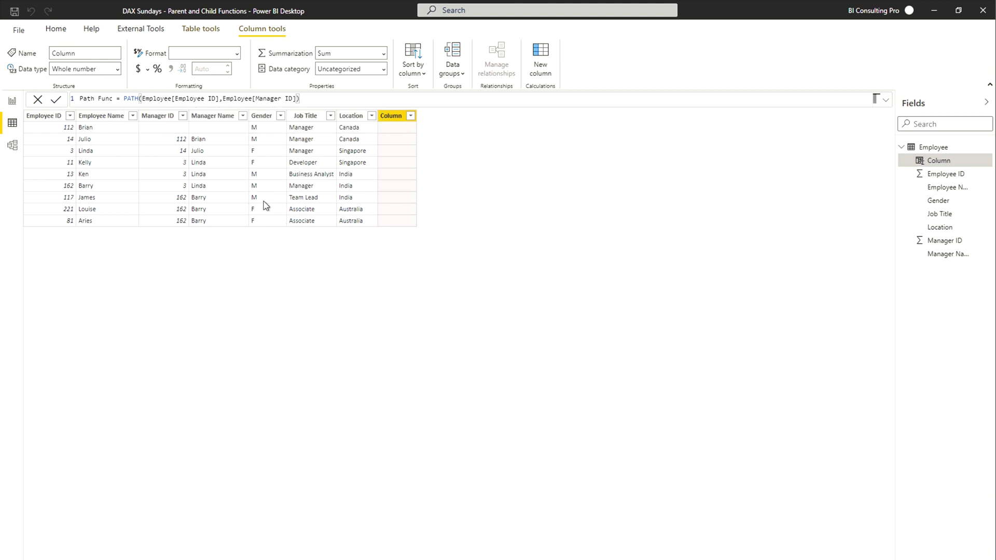
key(Return)
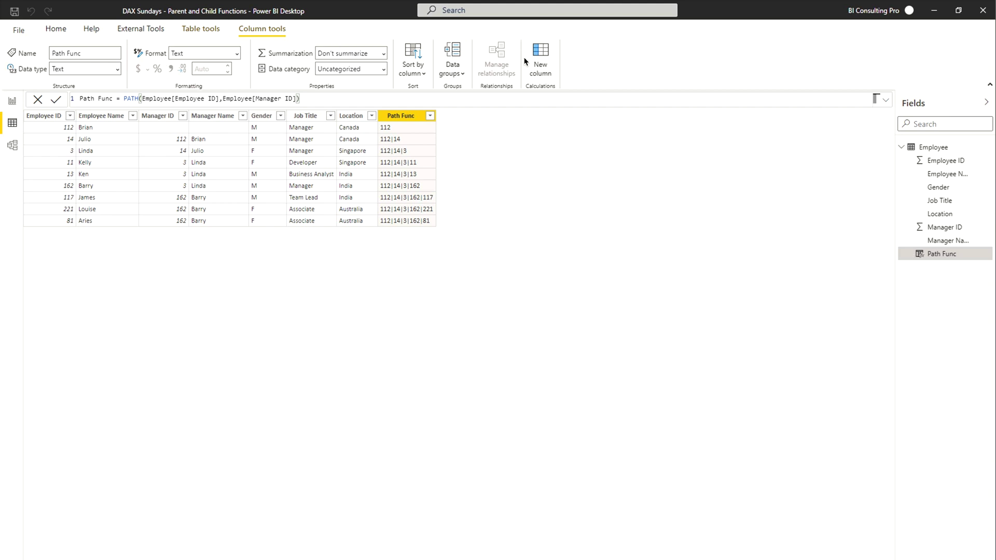
- Add a calculated column to the Employee table: PathContains Func = PATHCONTAINS(Employee[Path Func], "3")
click(541, 67)
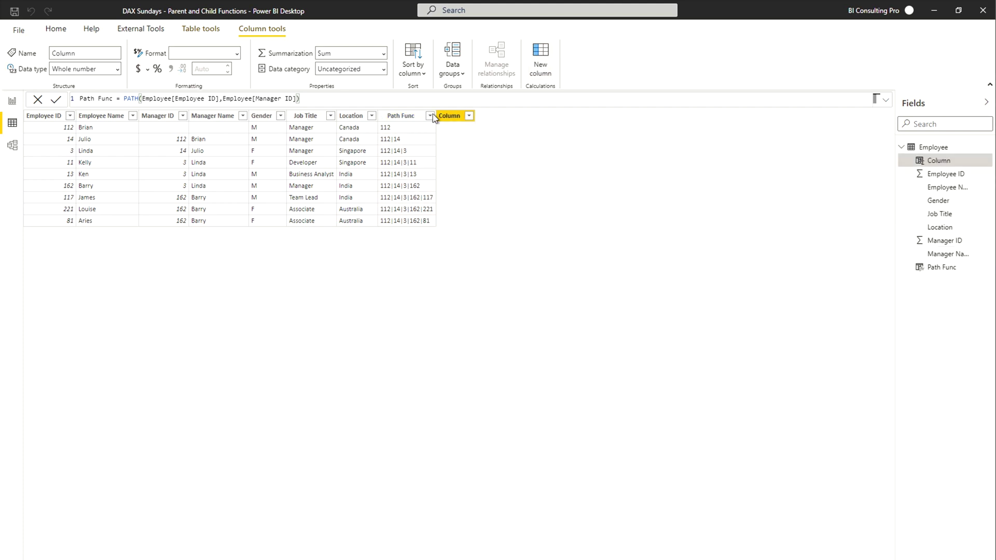
text(PathConta)
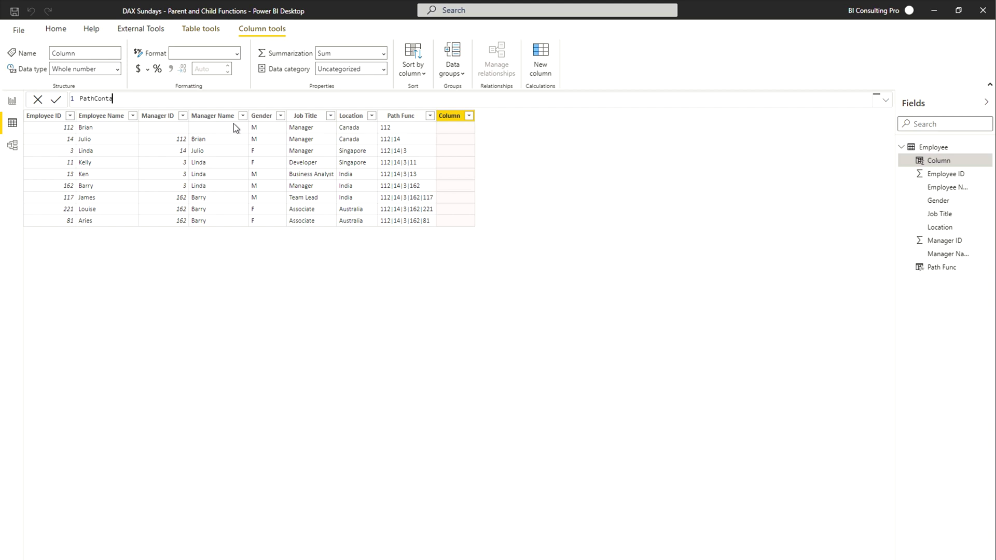
text(ins Func = Path)
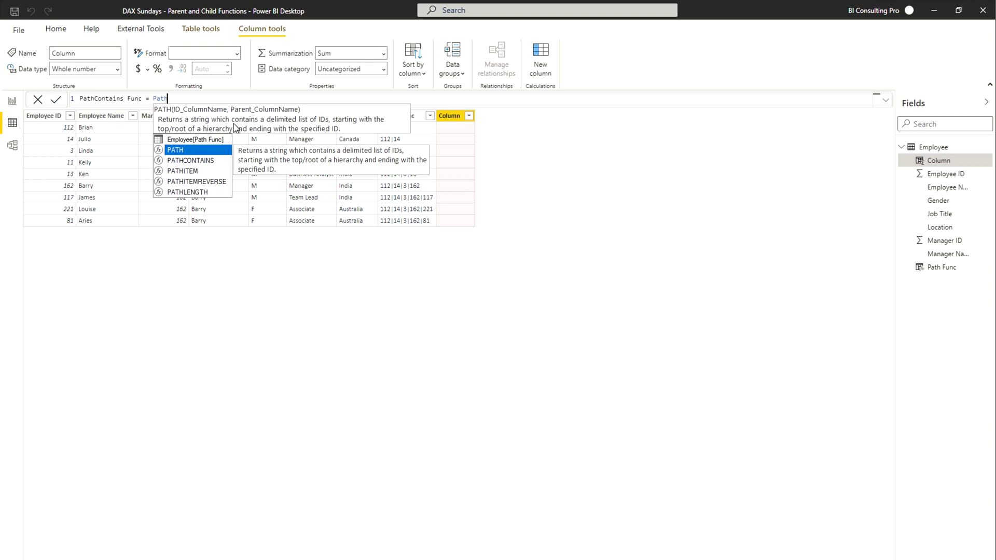
double_click(202, 161)
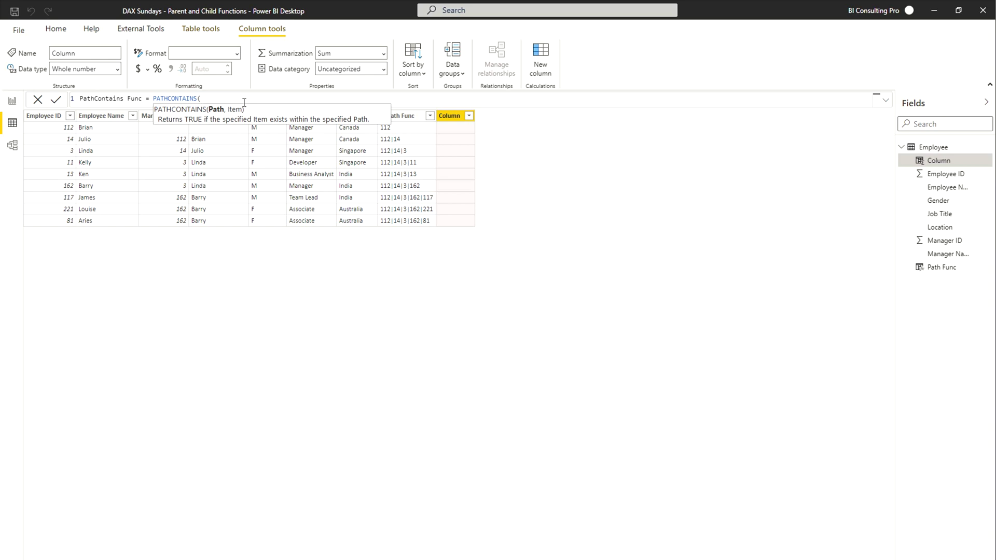
text(p)
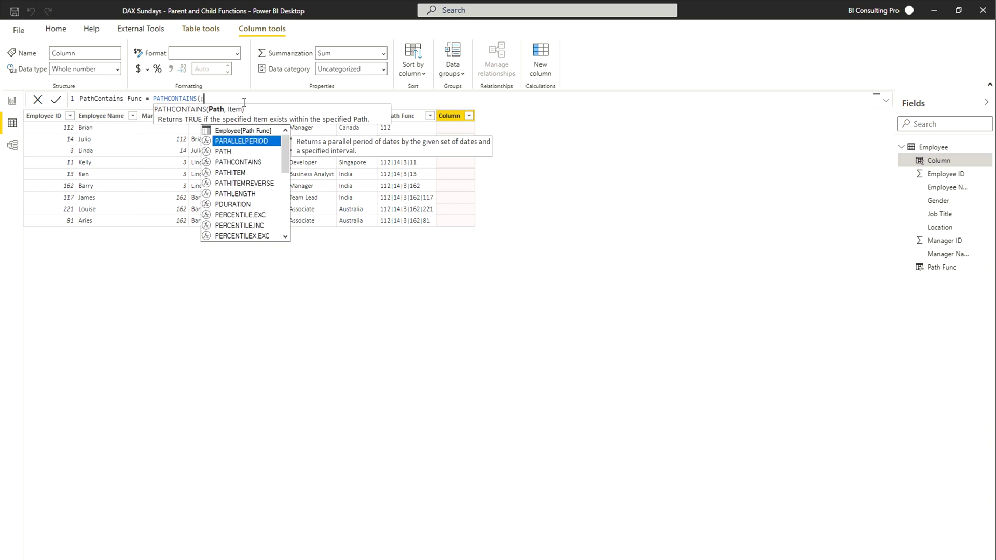
text(ath)
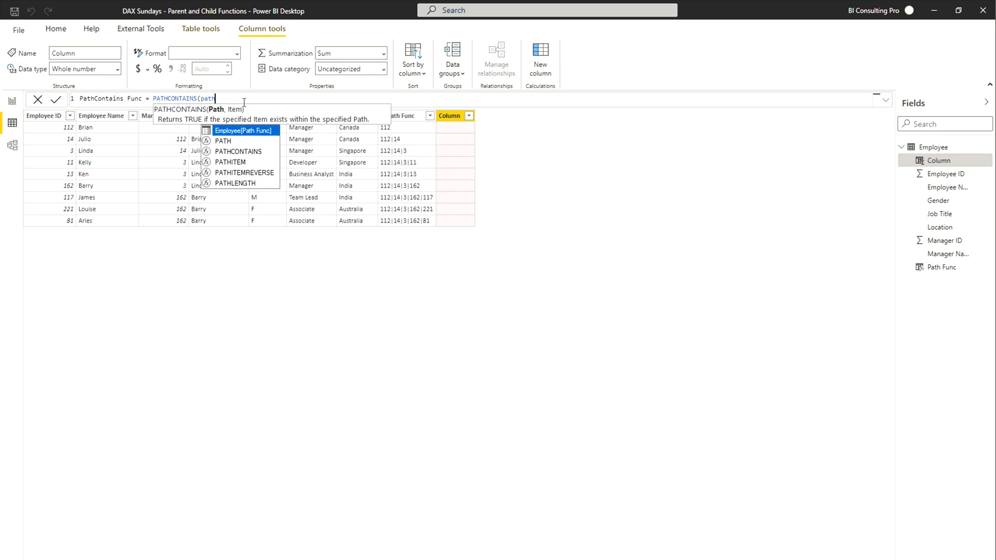
key(Tab)
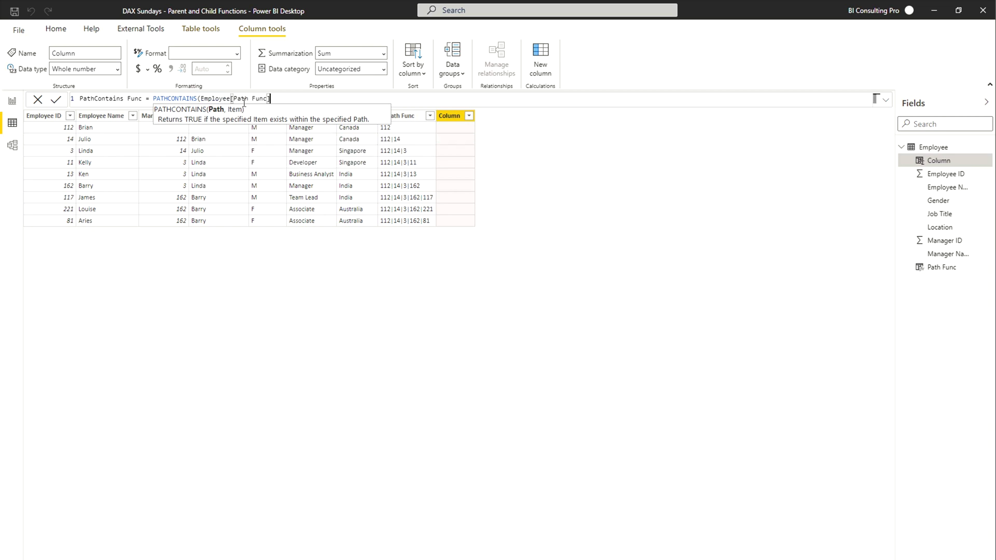
text(,)
key(BackSpace)
key(BackSpace)
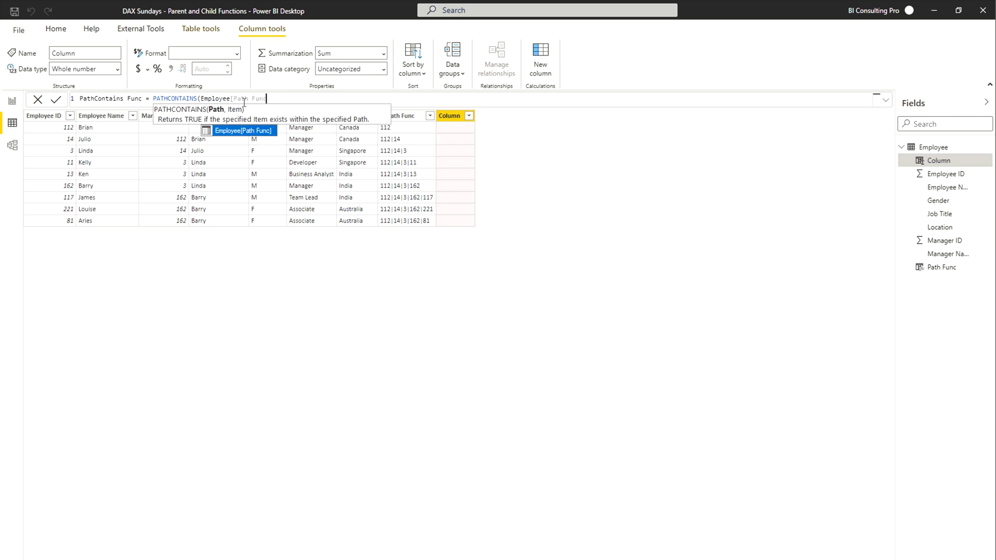
text(])
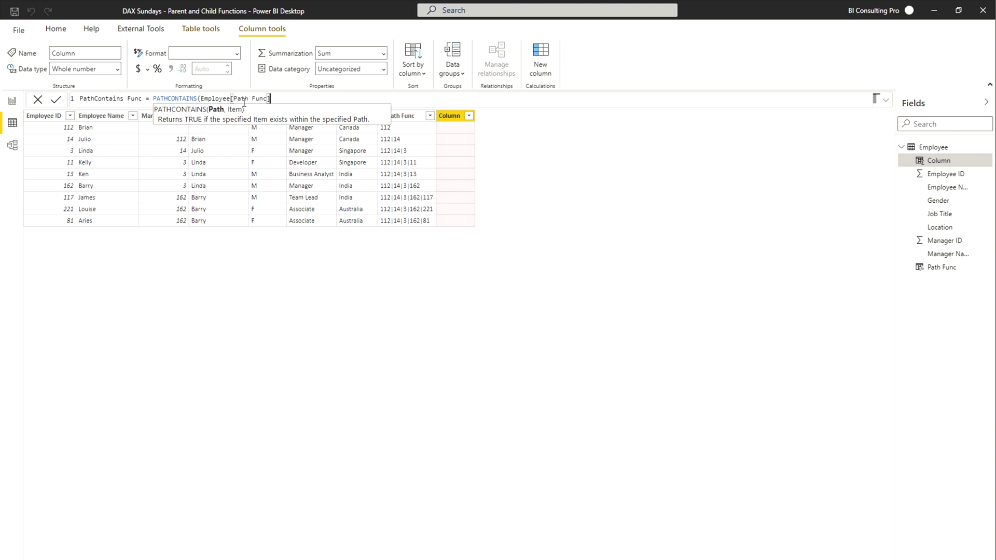
text(,)
text("3"))
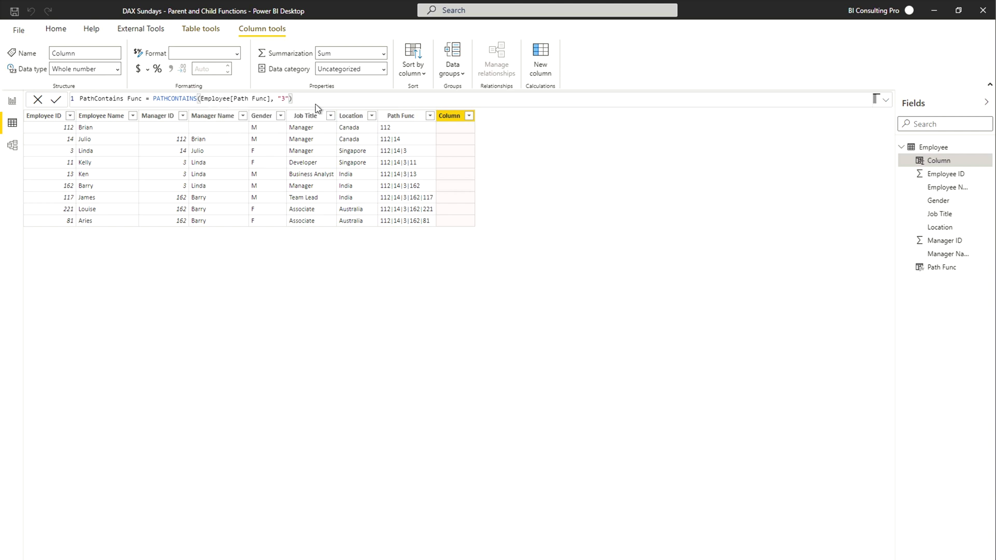
key(Return)
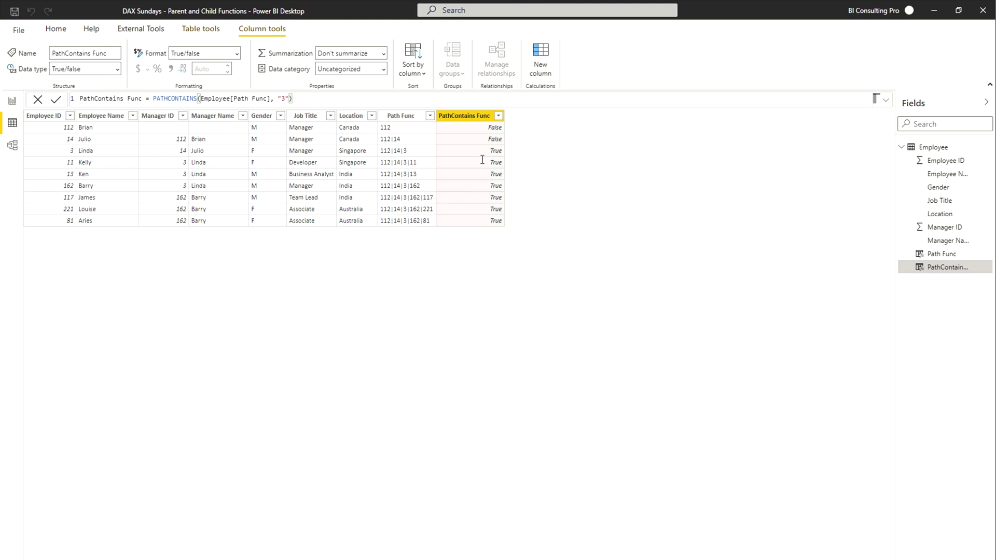
- Add a calculated column to the Employee table: PathItem Func = PATHITEM(Employee[Path Func],4)
click(285, 98)
click(407, 119)
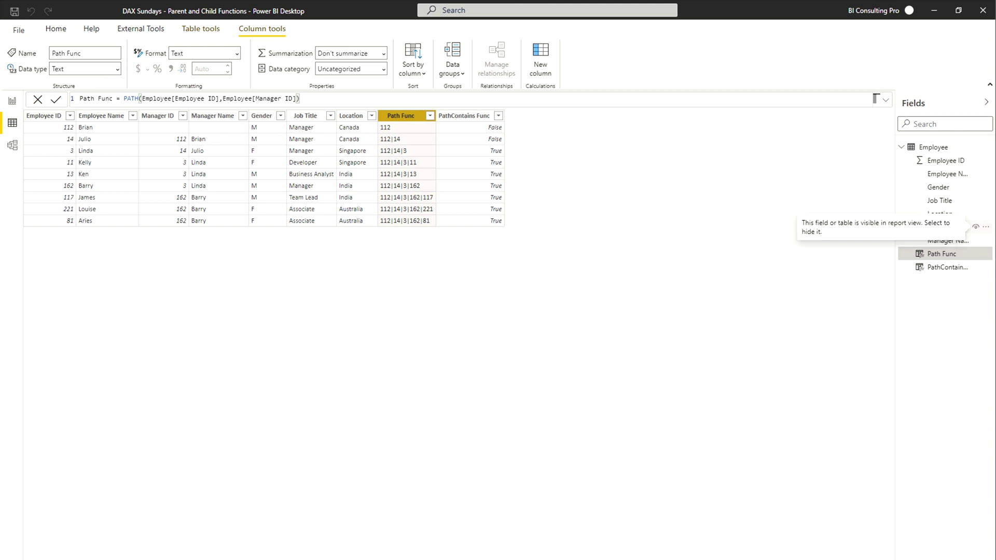
click(541, 58)
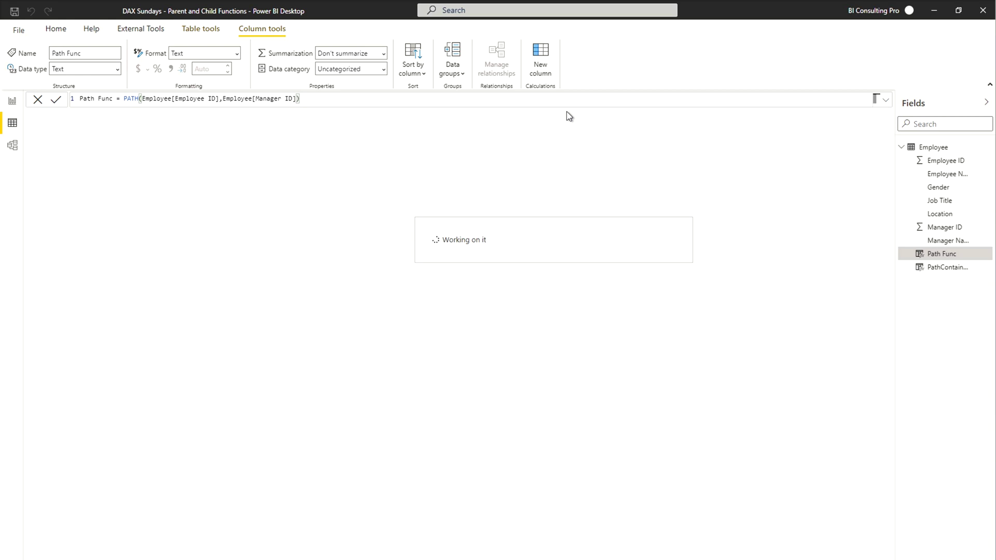
text(PathI)
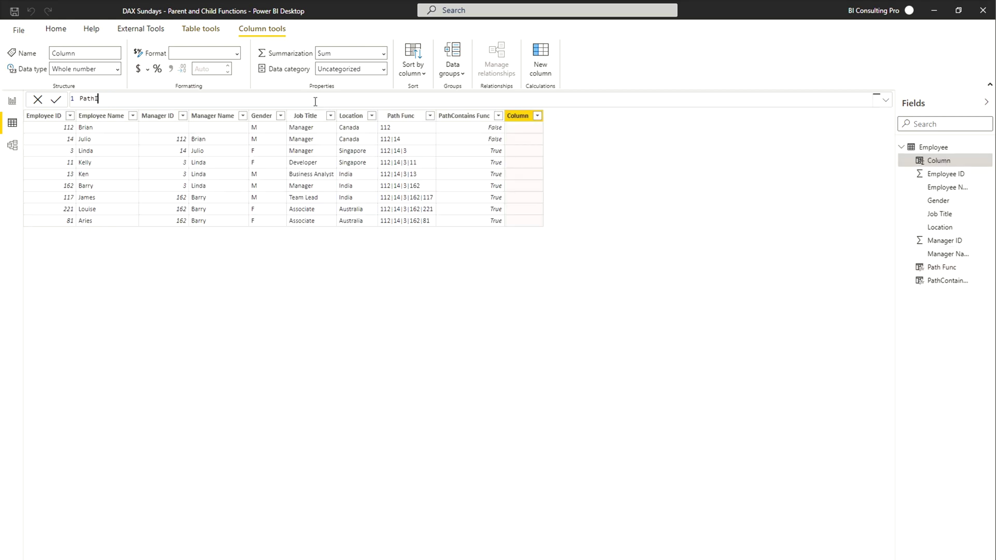
text(tem Func = Pathi)
key(BackSpace)
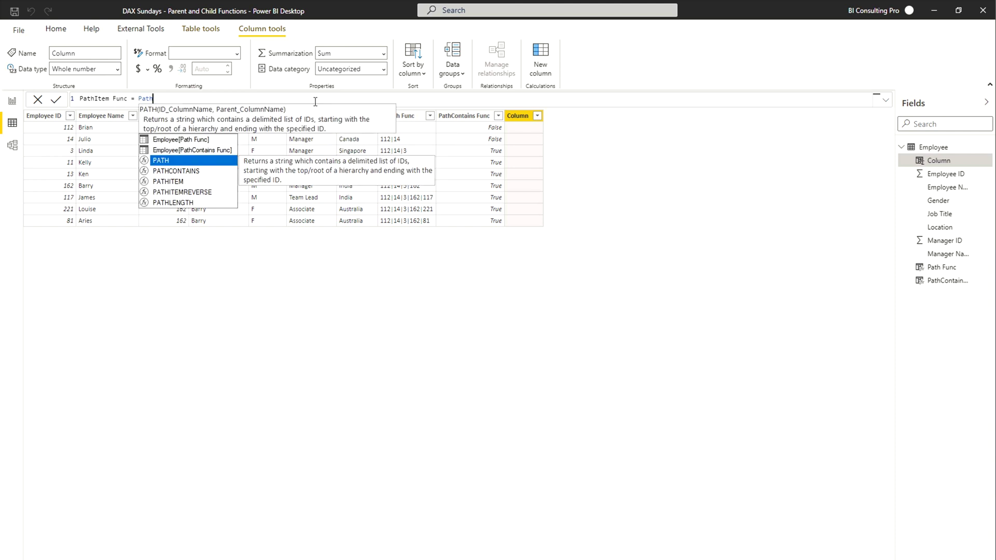
text(i)
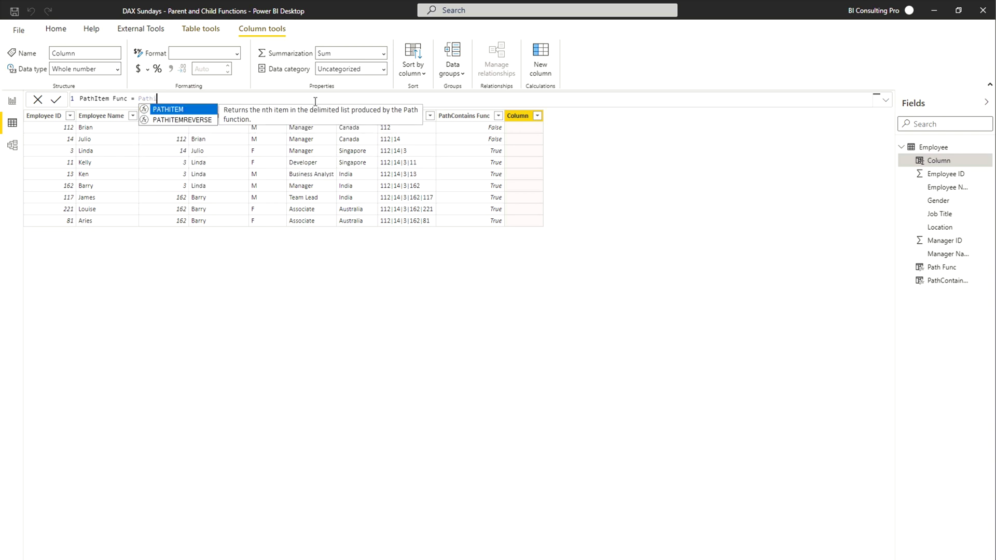
key(Tab)
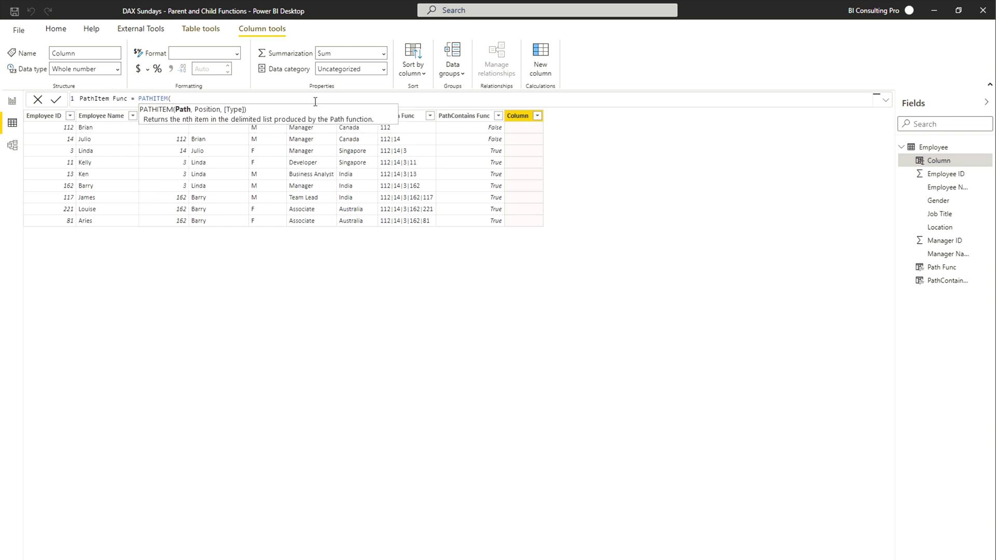
text(path)
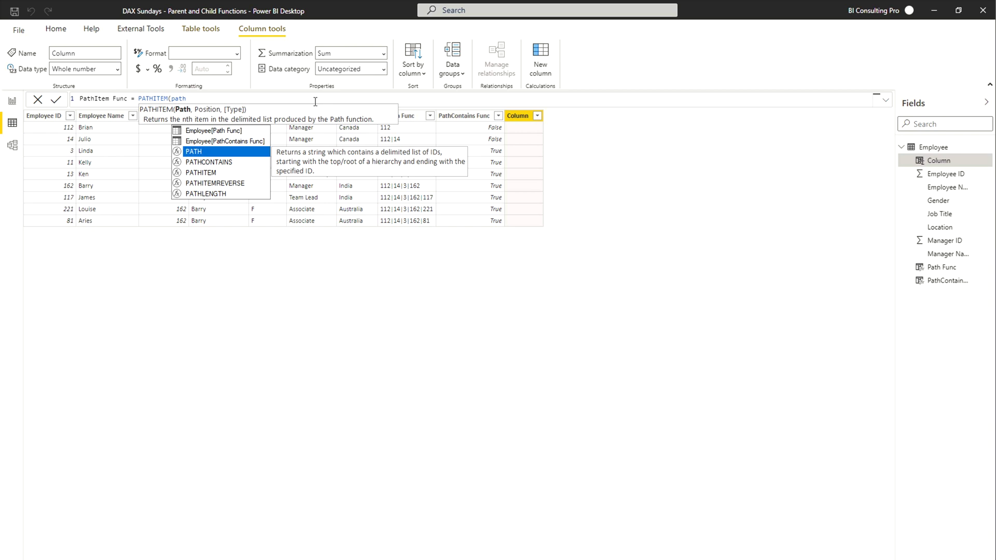
key(Up)
key(Up)
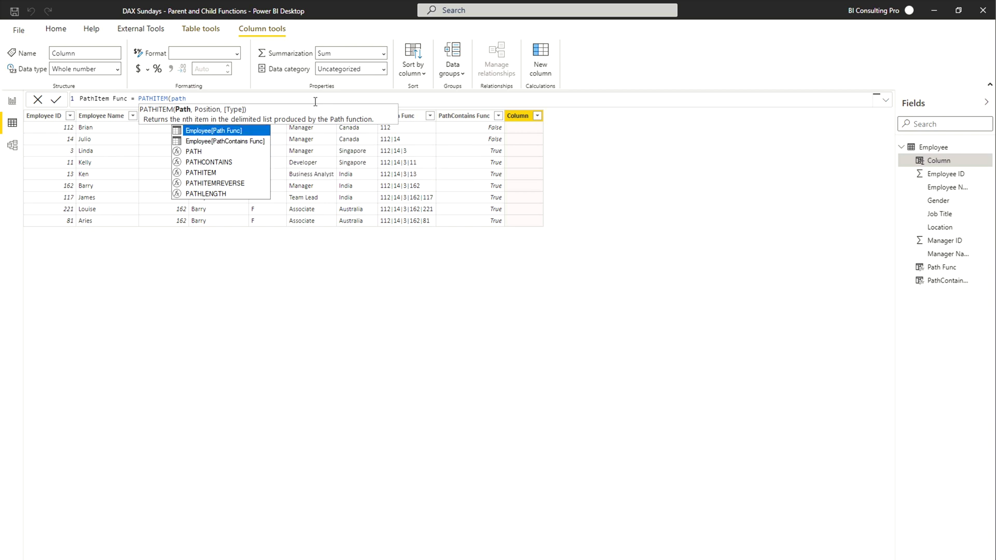
key(Tab)
text(,)
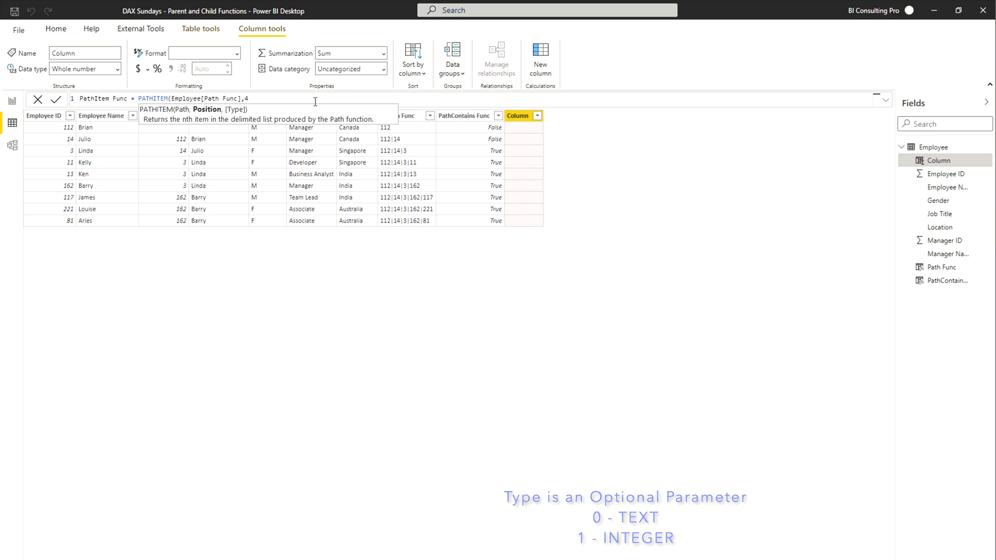
text())
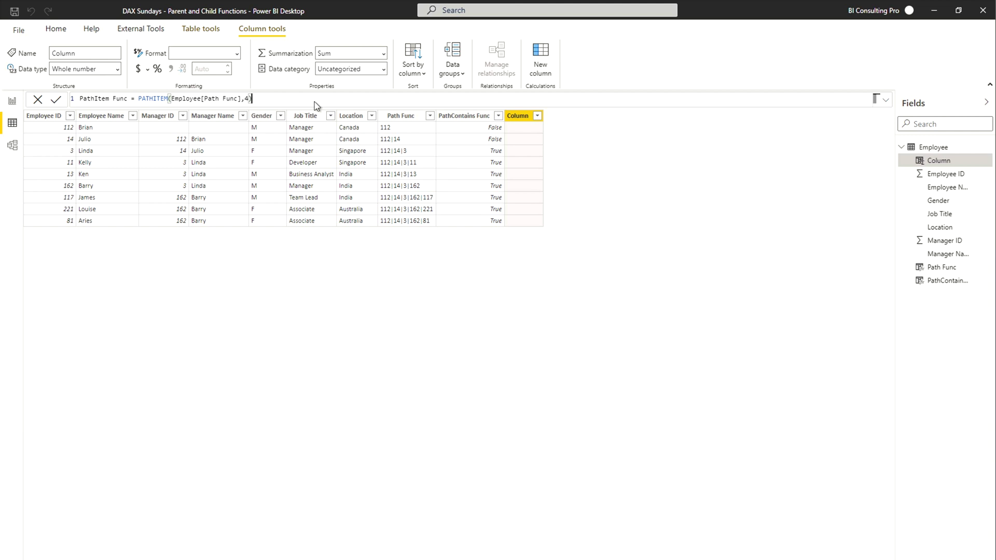
key(Return)
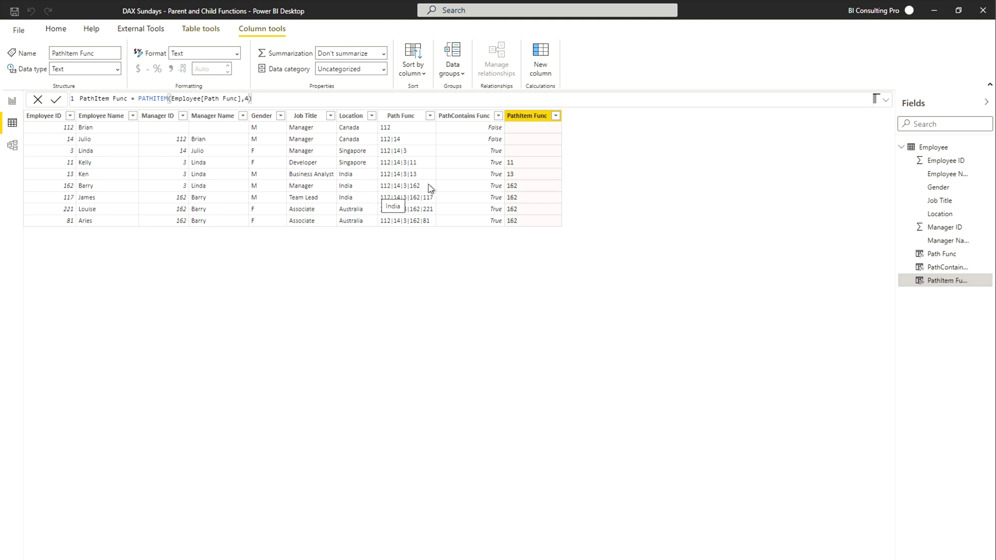
- Compare the fourth item of the Path Func values with the entries in the PathItem Func column
click(387, 165)
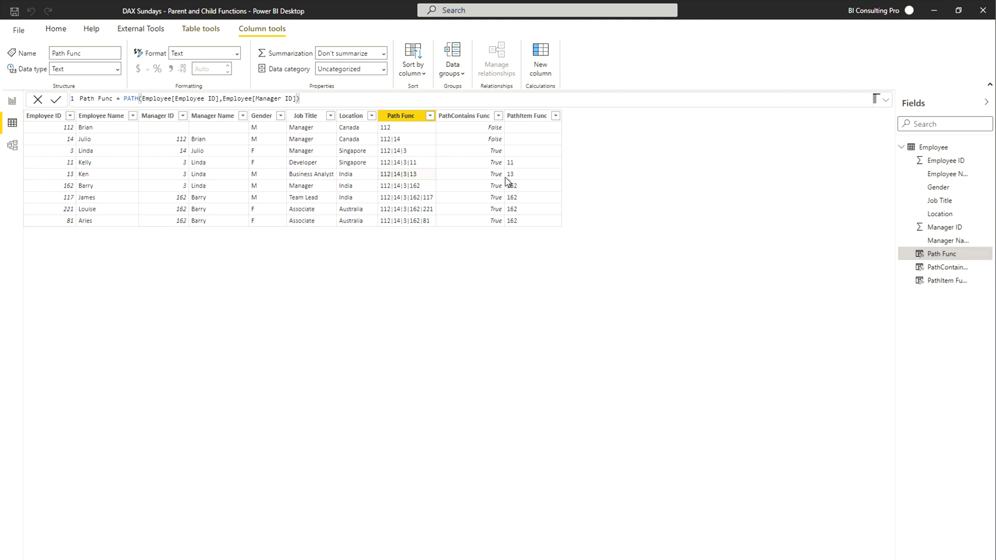
click(406, 201)
click(529, 186)
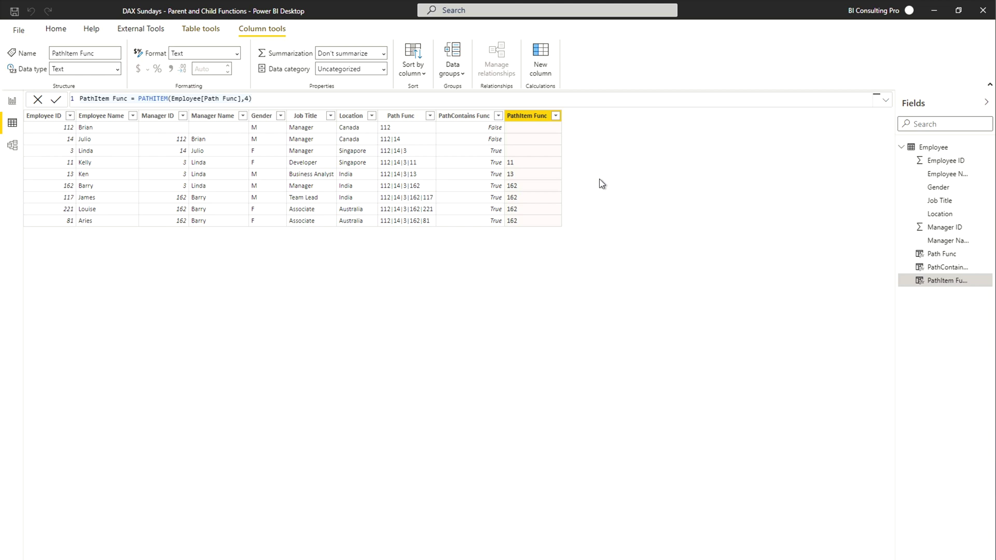
- Add a calculated column to the Employee table: PathItemReverse Func = PATHITEMREVERSE(Employee[Path Func],3)
click(540, 52)
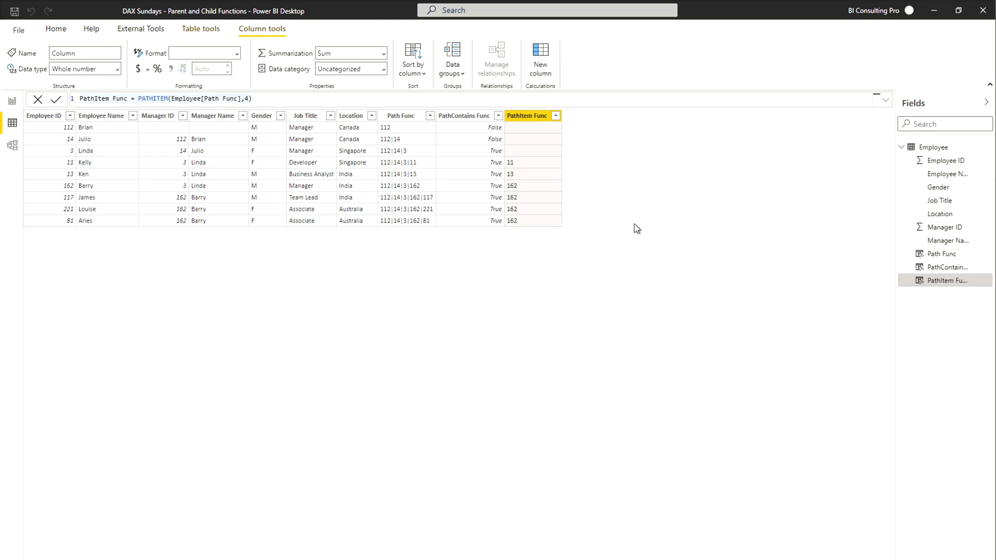
text(P)
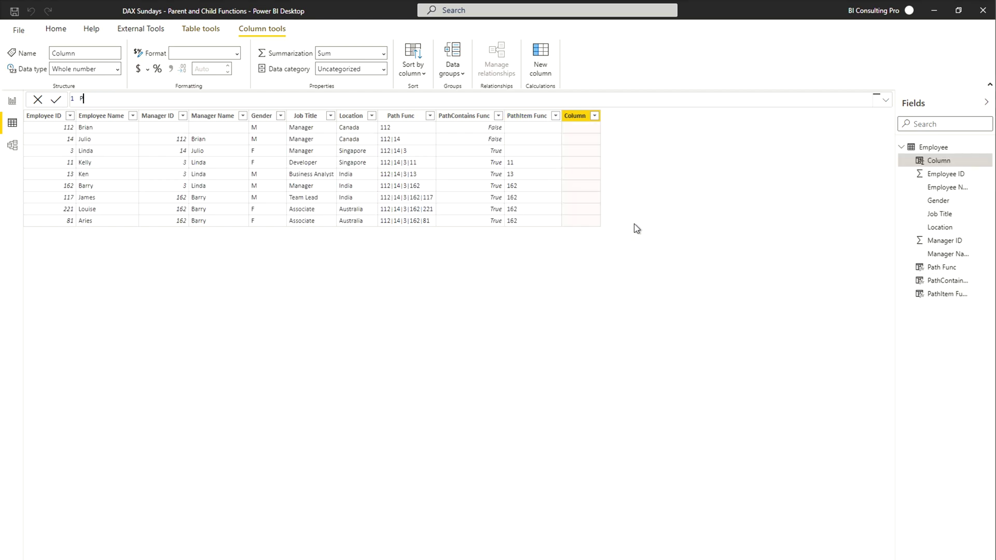
text(athItemReverse Func = Pathit)
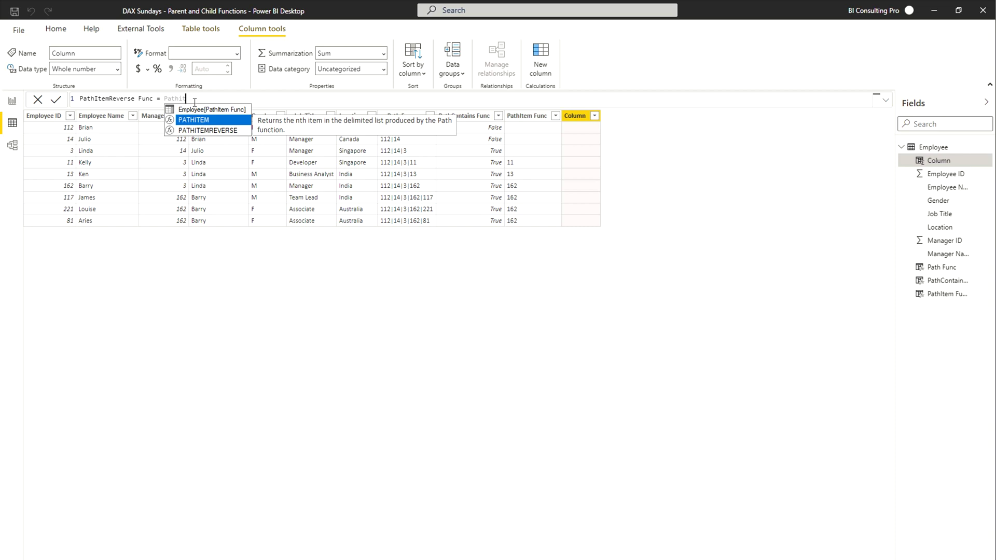
key(Down)
key(Tab)
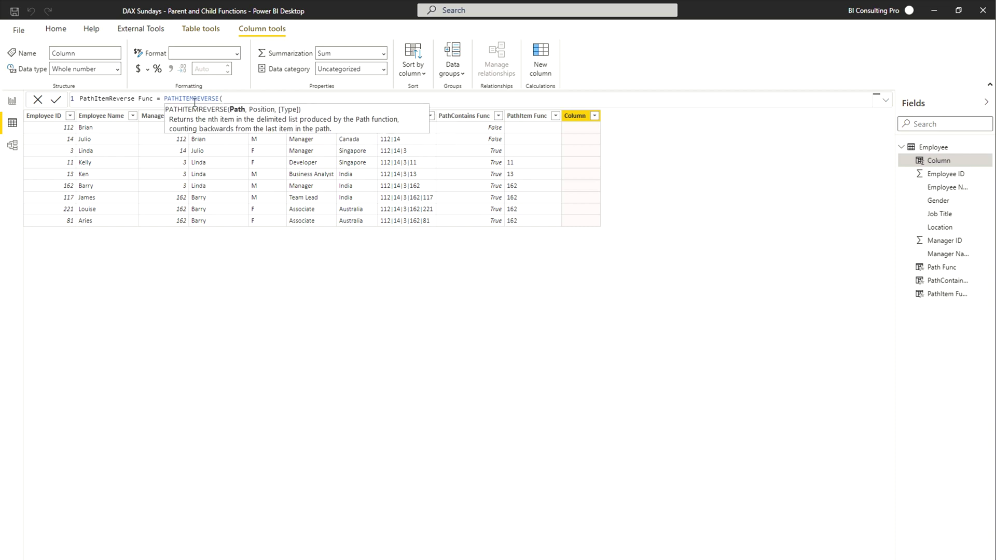
text(path)
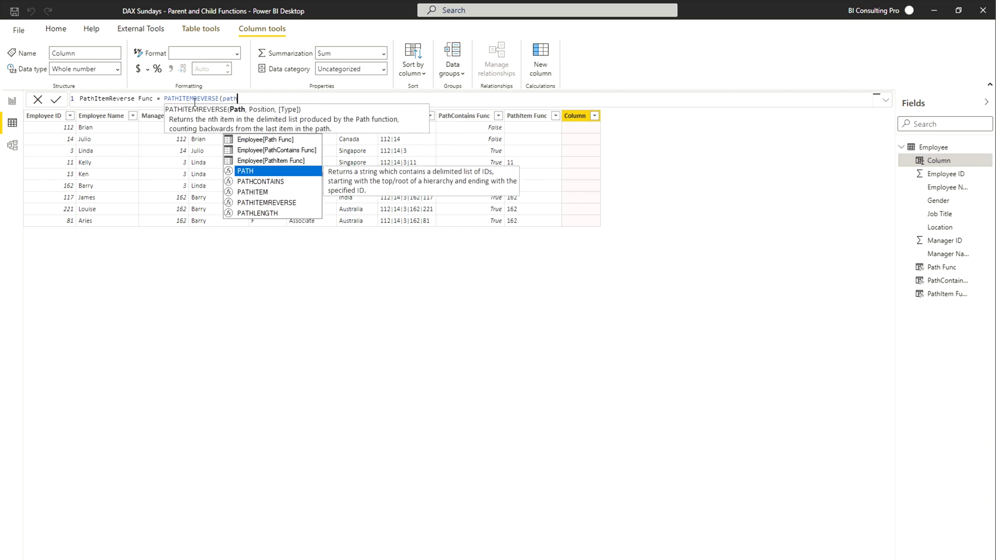
key(Up)
key(Up)
key(Up)
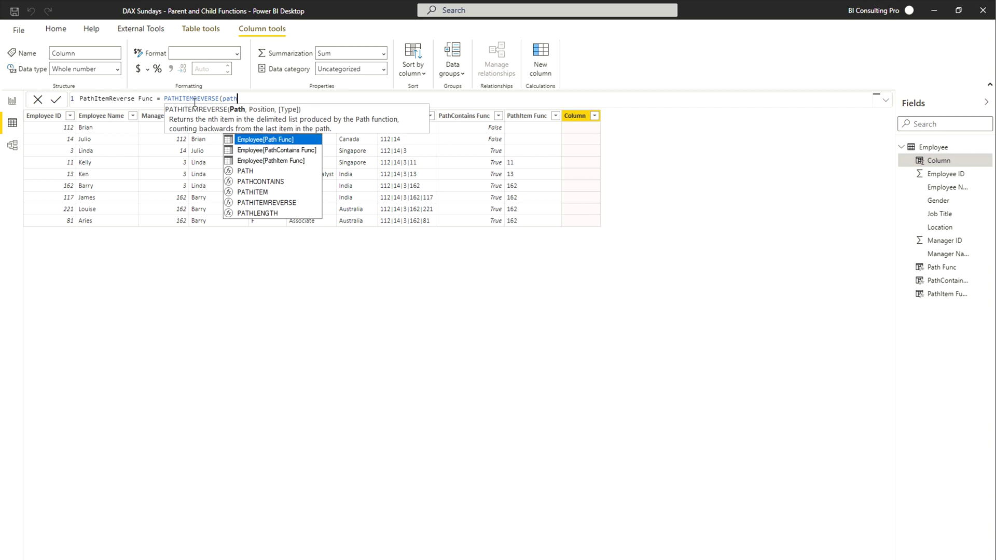
key(Tab)
text(,)
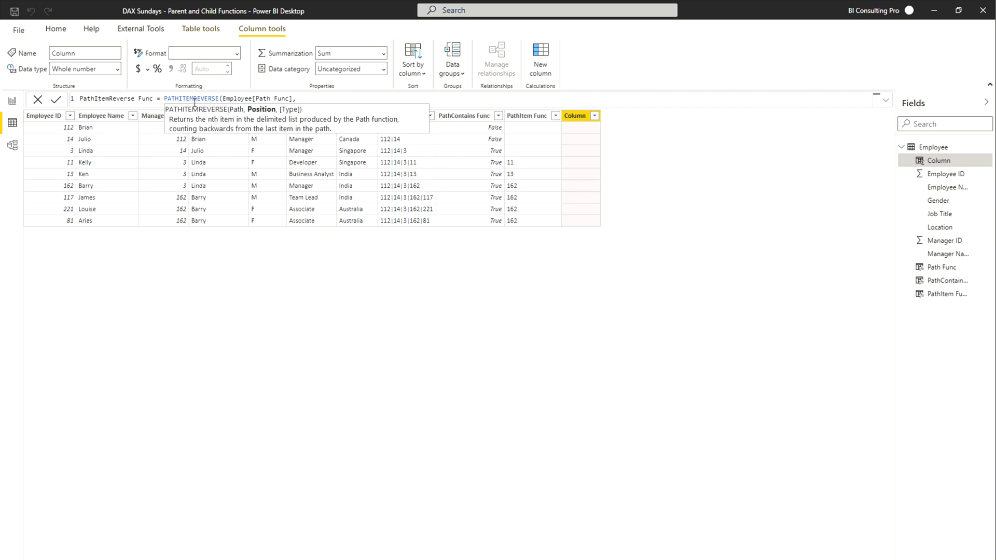
text(3))
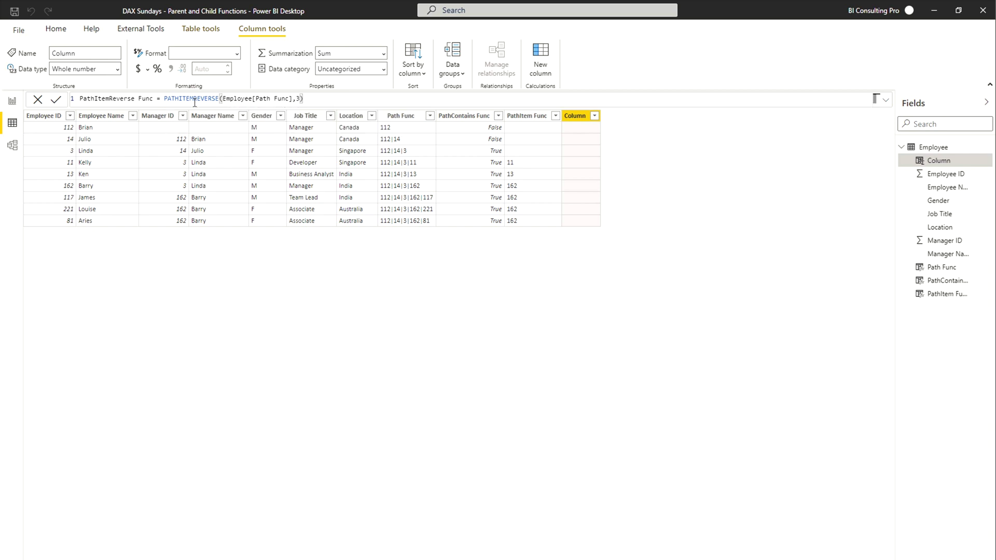
key(Return)
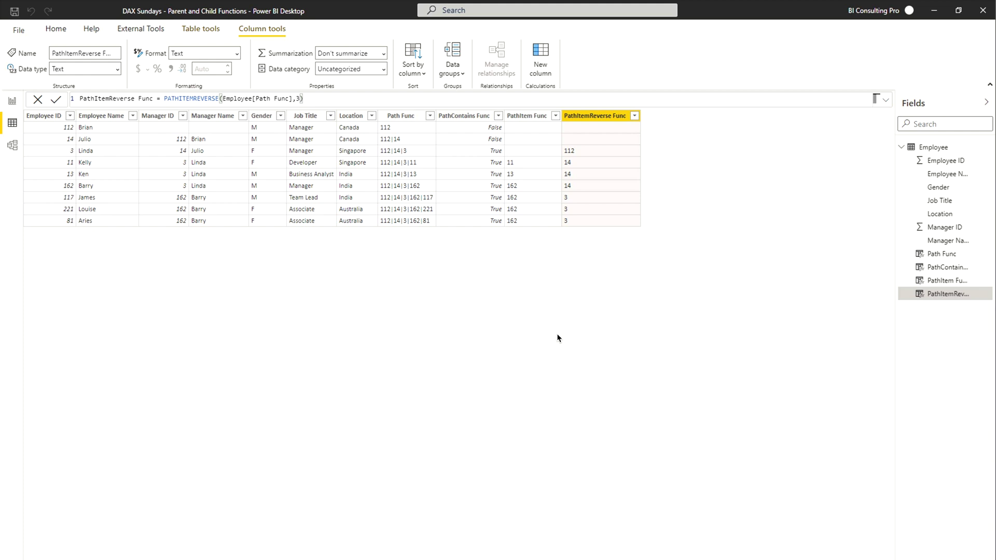
- Add a calculated column to the Employee table: Path Length Func = PATHLENGTH(Employee[Path Func])
click(544, 60)
text(Path Lengt)
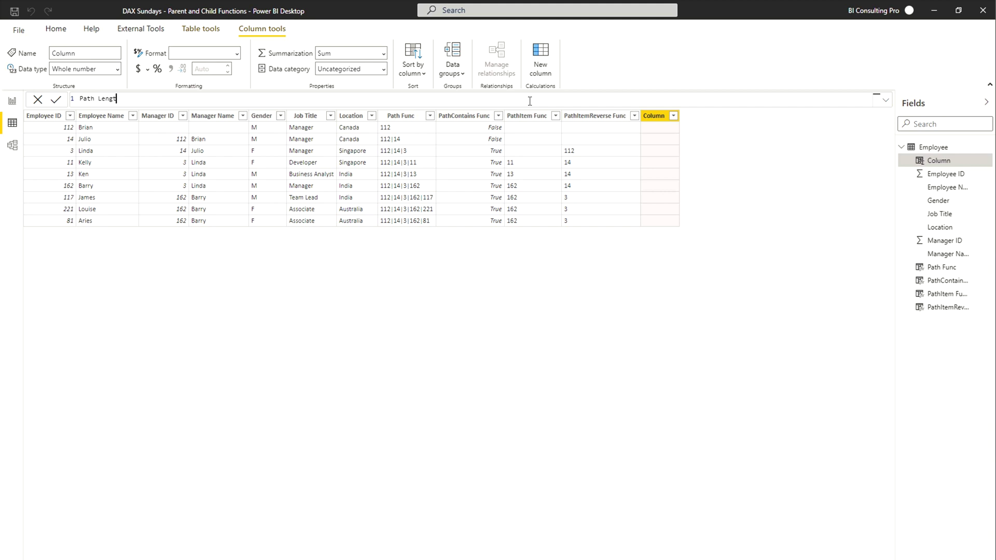
key(BackSpace)
key(BackSpace)
text(gth Func = Path)
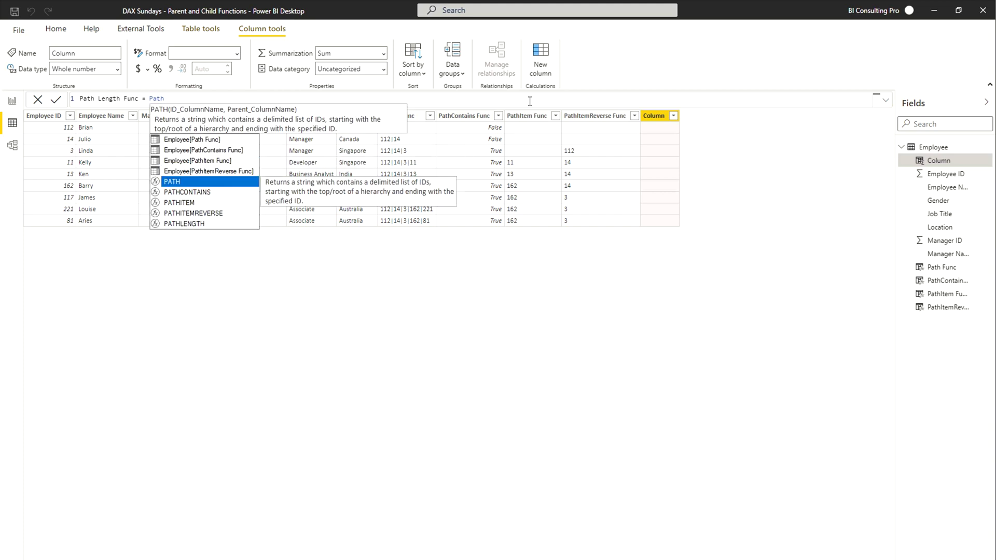
text(le)
key(Tab)
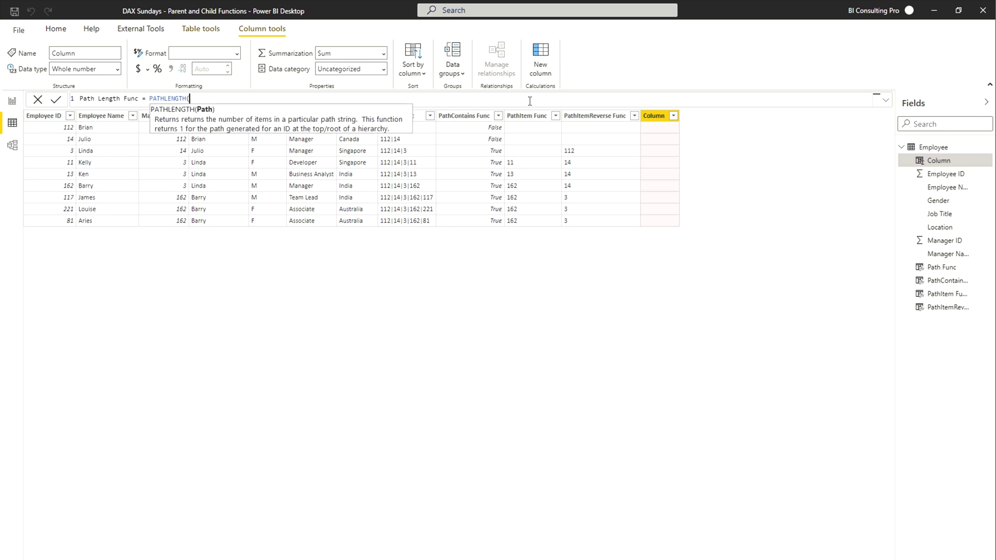
text(p)
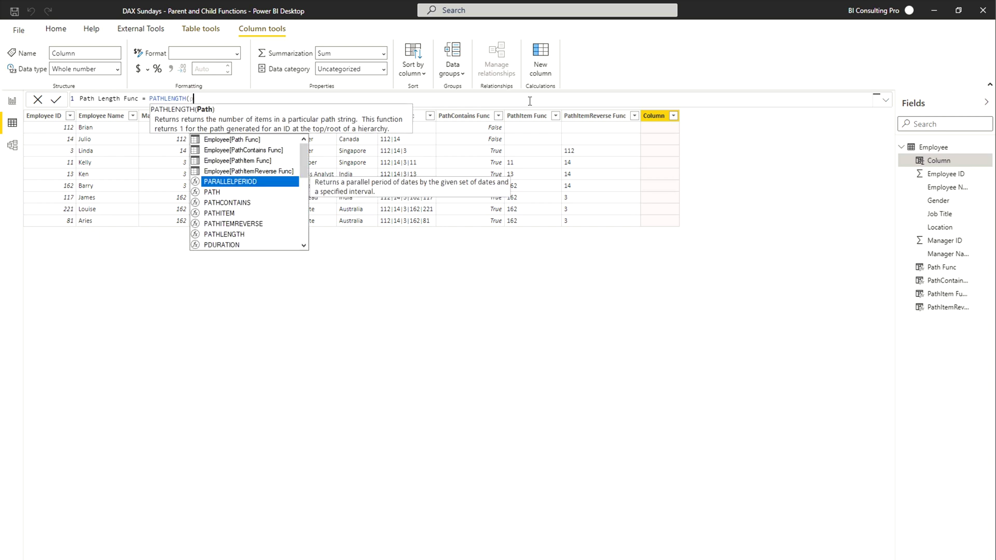
text(ath)
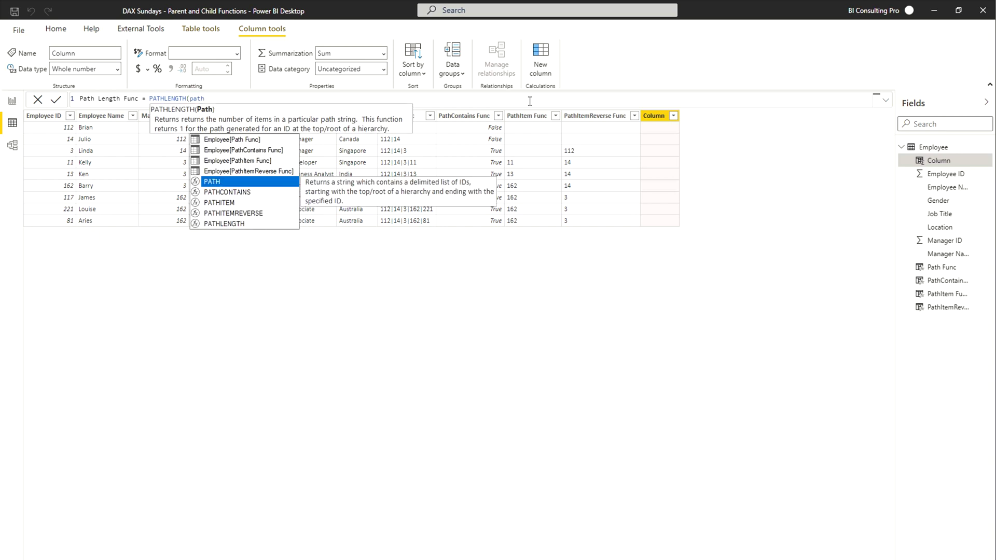
click(232, 140)
key(Tab)
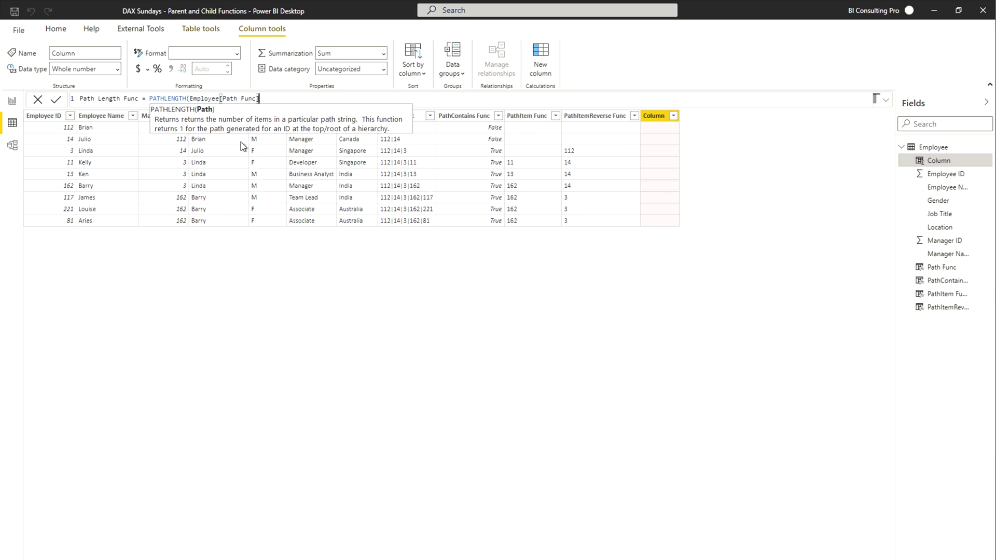
text())
key(Return)
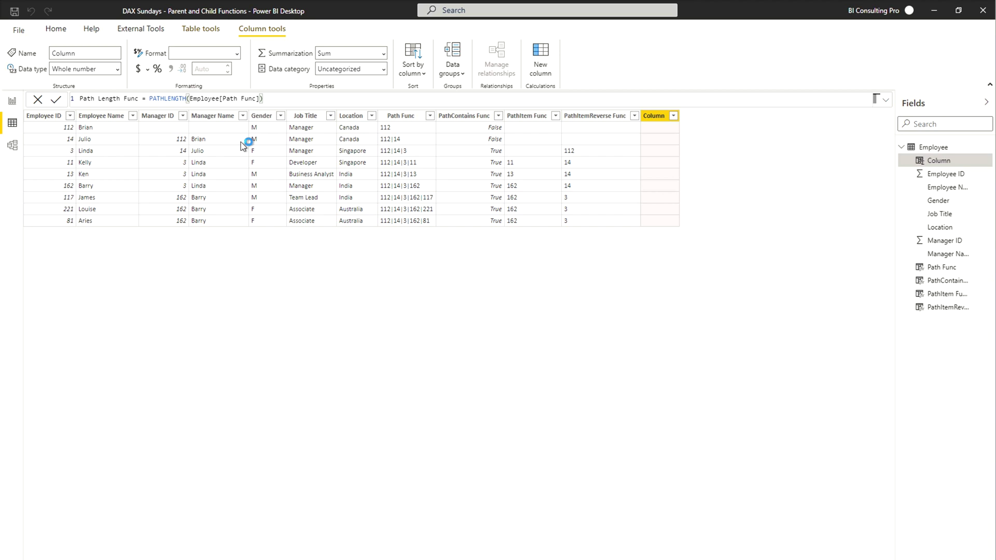